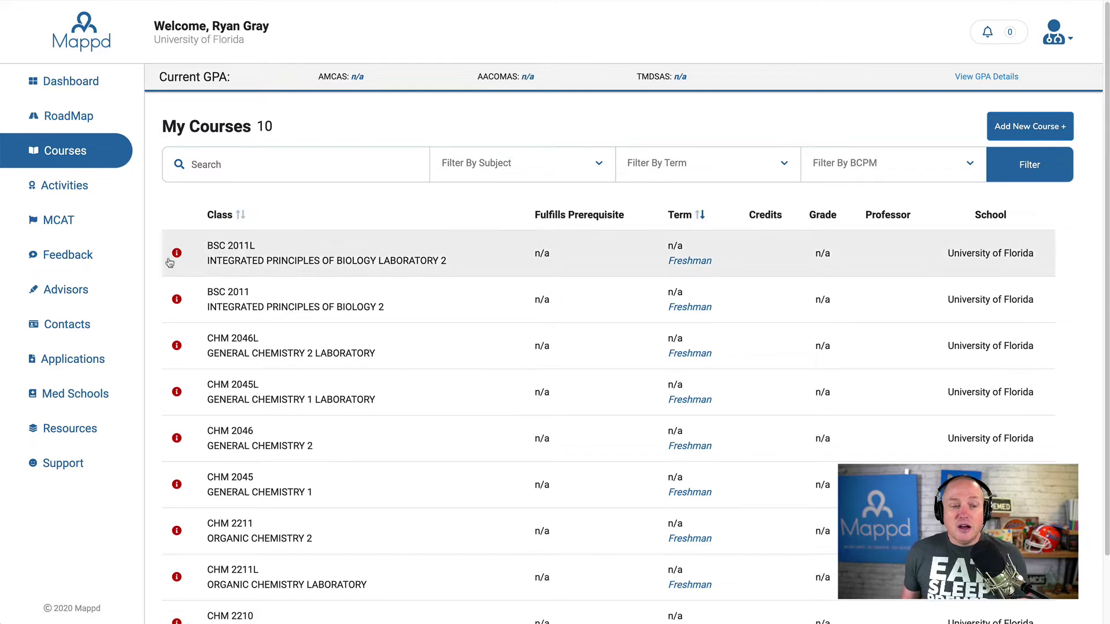
# Locate the CHM 2045 General Chemistry 1 row in the My Courses list
pyautogui.moveTo(177, 256)
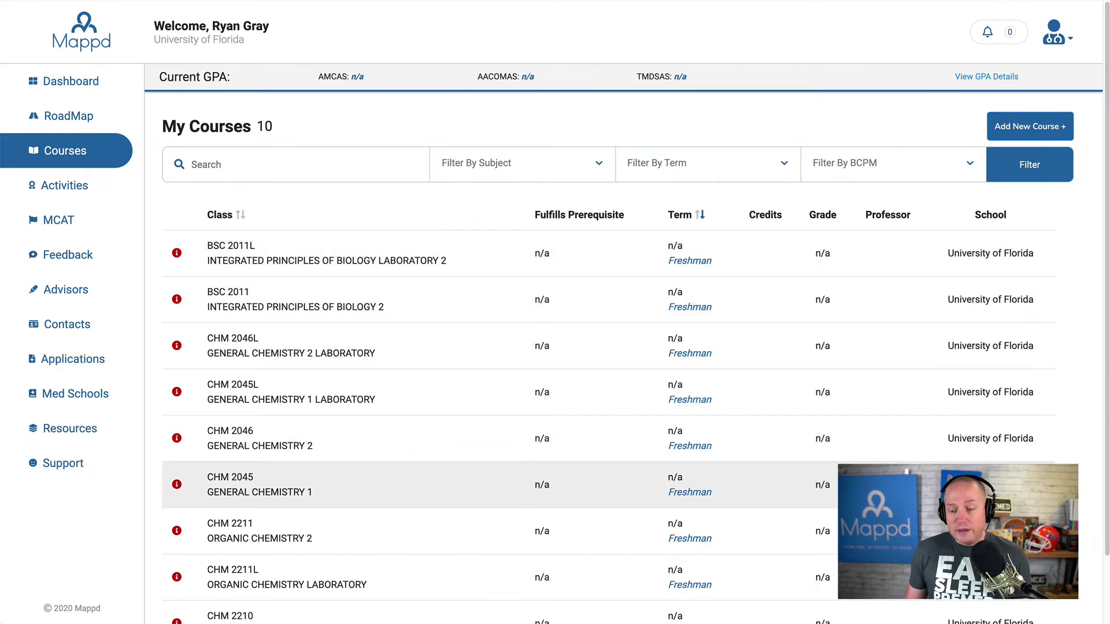
# Open CHM 2045 and set Term Fall, School Year 2019-2020, Program Type Undergraduate, Grade A
pyautogui.click(730, 490)
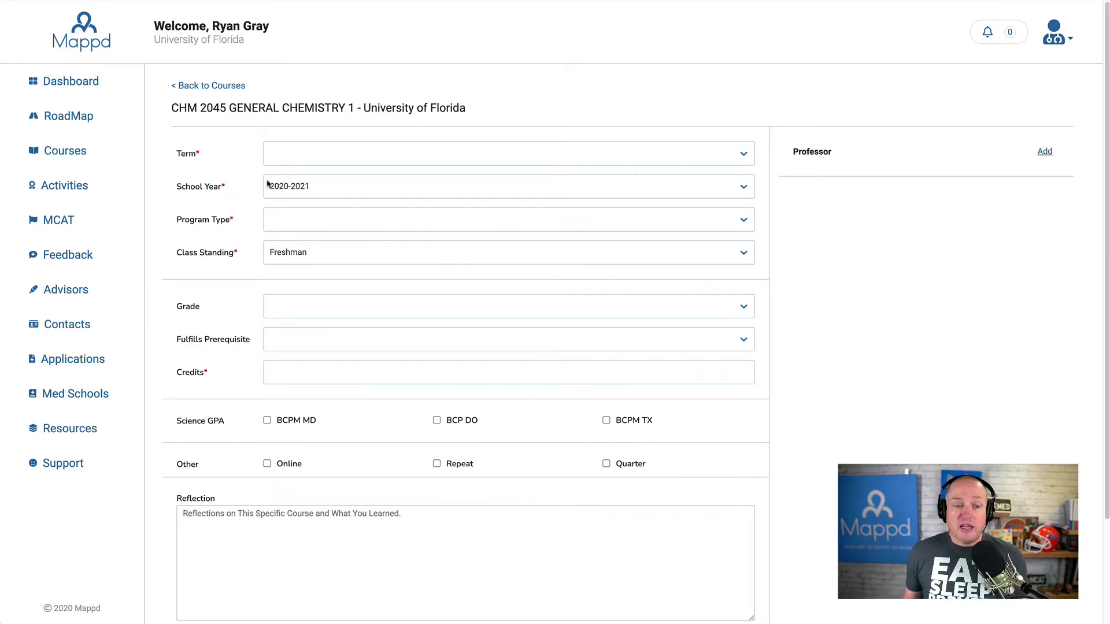
pyautogui.click(293, 162)
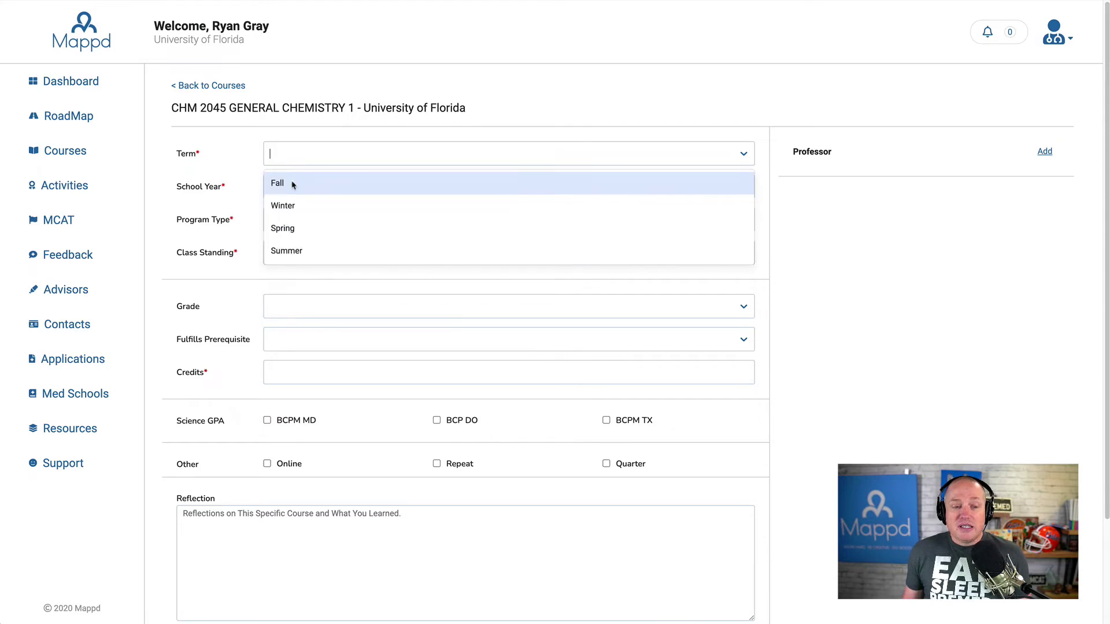
pyautogui.click(293, 184)
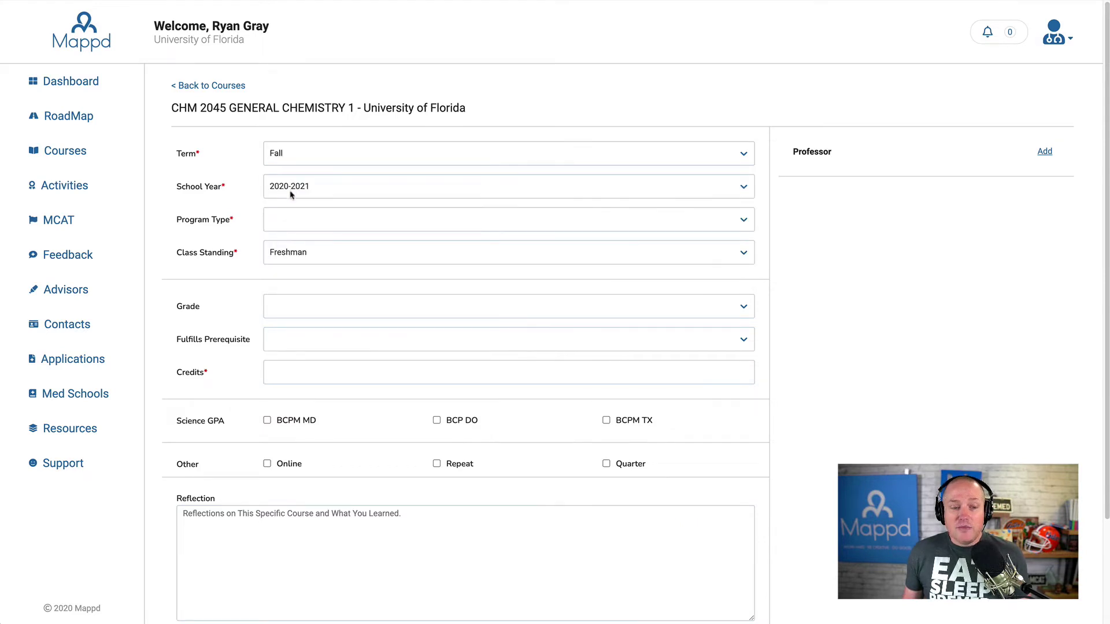
pyautogui.click(290, 191)
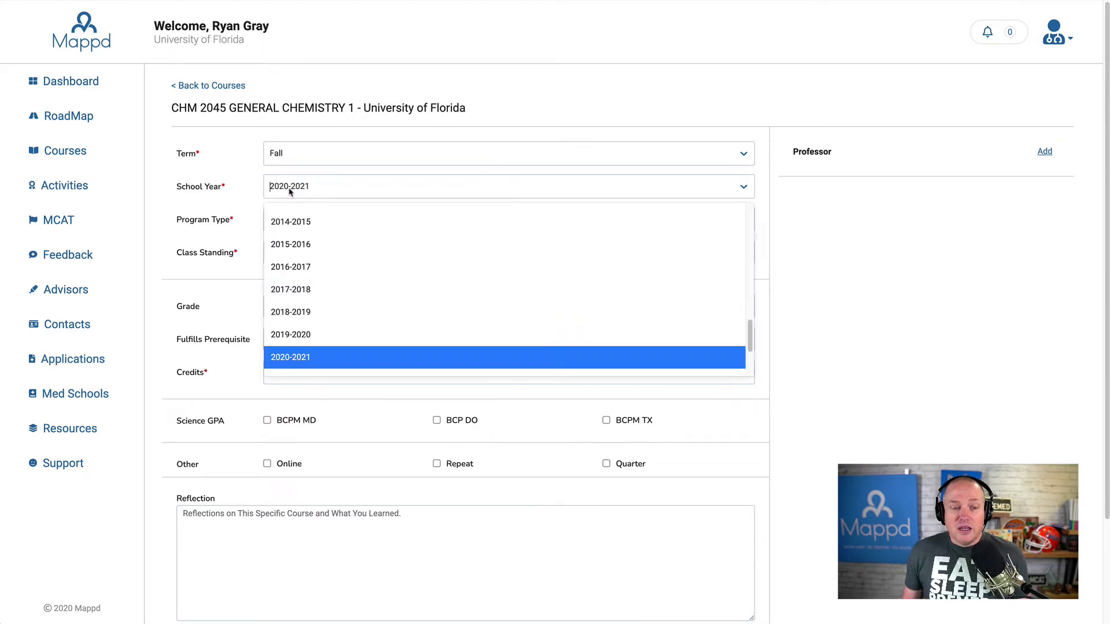
pyautogui.click(307, 336)
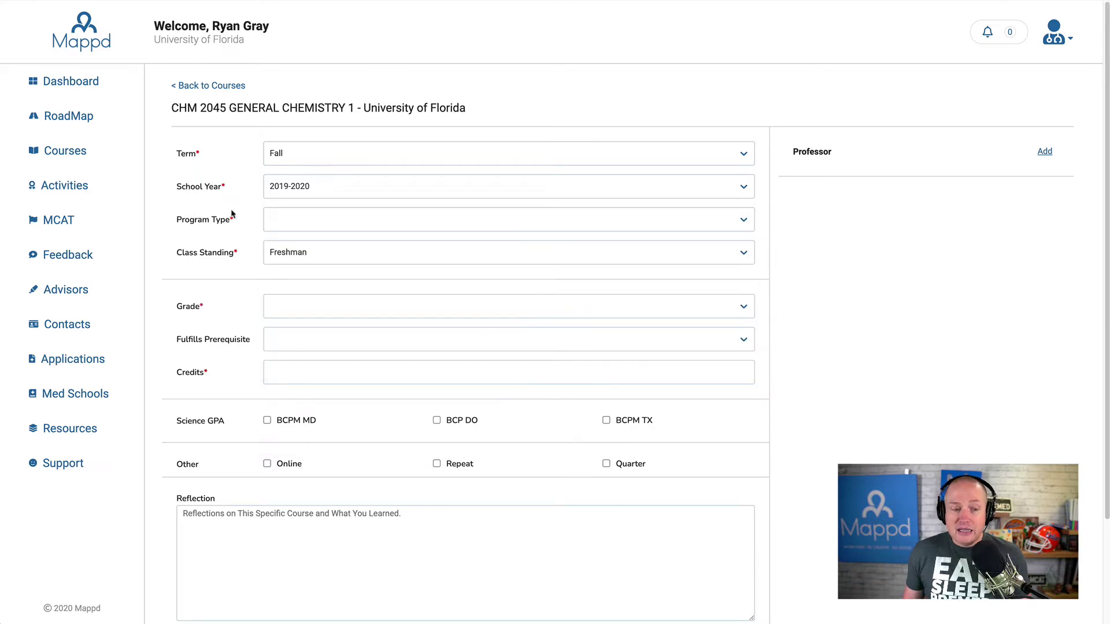
pyautogui.click(280, 224)
pyautogui.click(293, 252)
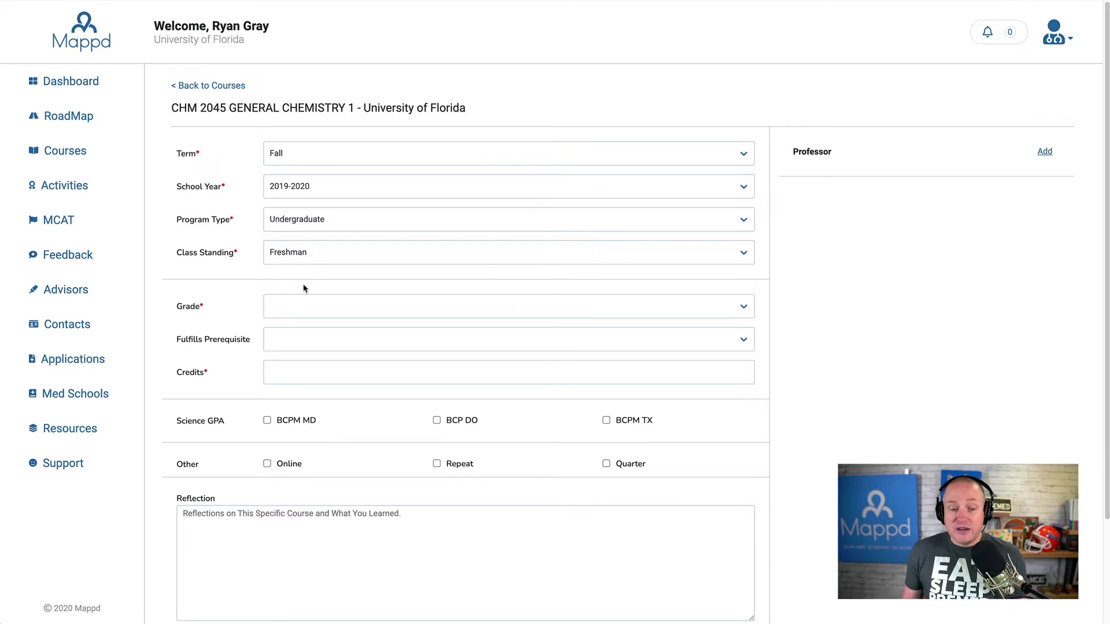
pyautogui.click(305, 307)
pyautogui.click(288, 359)
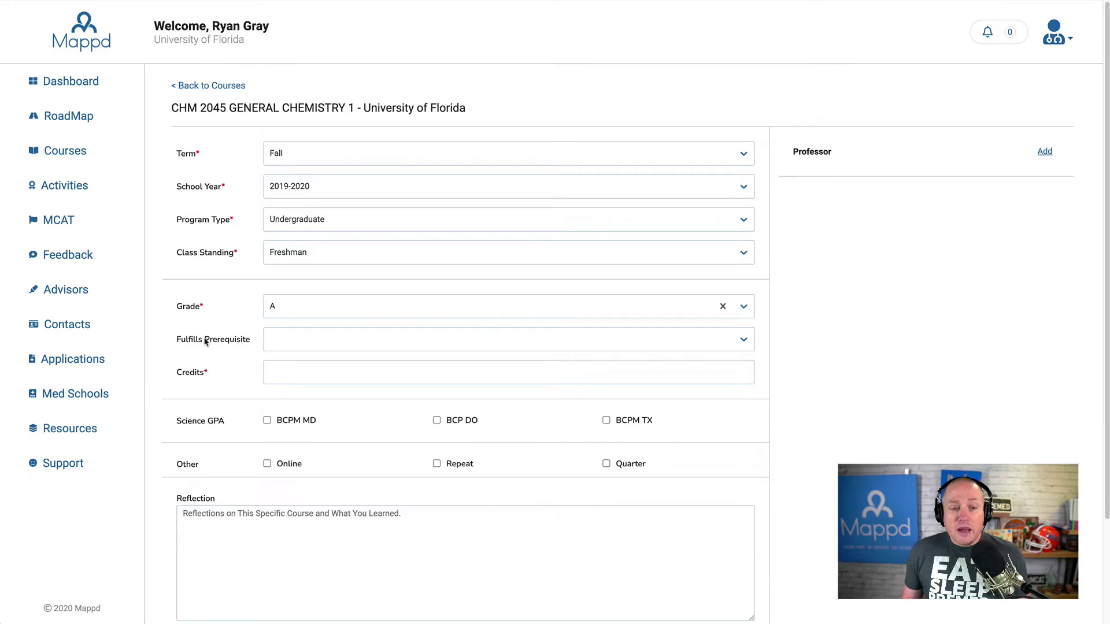
pyautogui.scroll(-1, 205, 341)
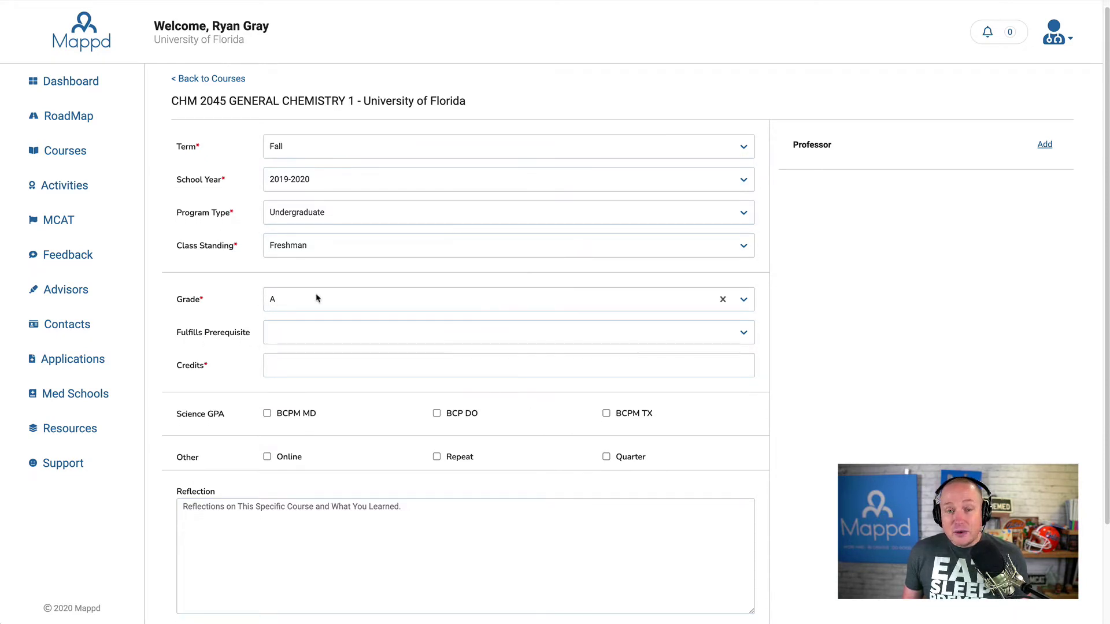
# Mark CHM 2045 as fulfilling Chemistry, counting toward BCPM MD, BCP DO and BCPM TX GPAs
pyautogui.click(283, 336)
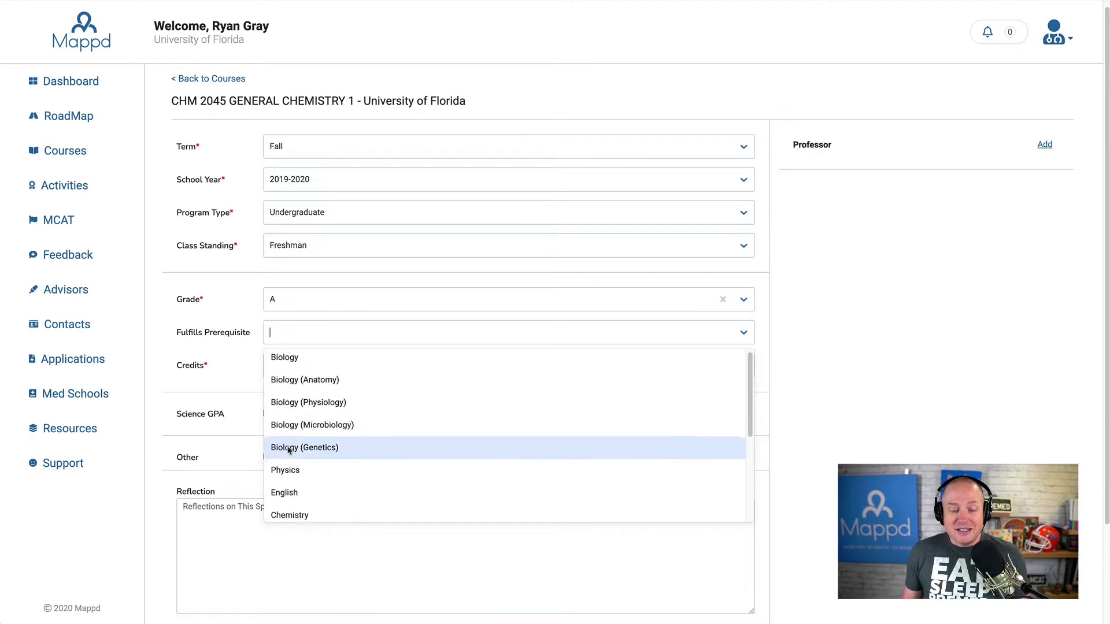
pyautogui.click(305, 515)
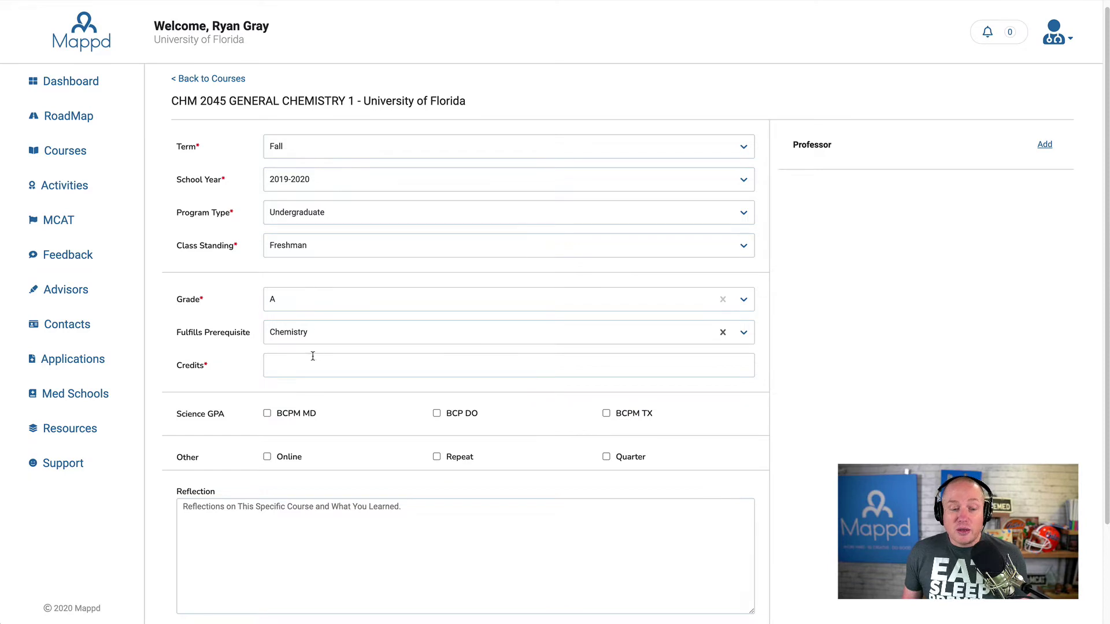
pyautogui.click(296, 414)
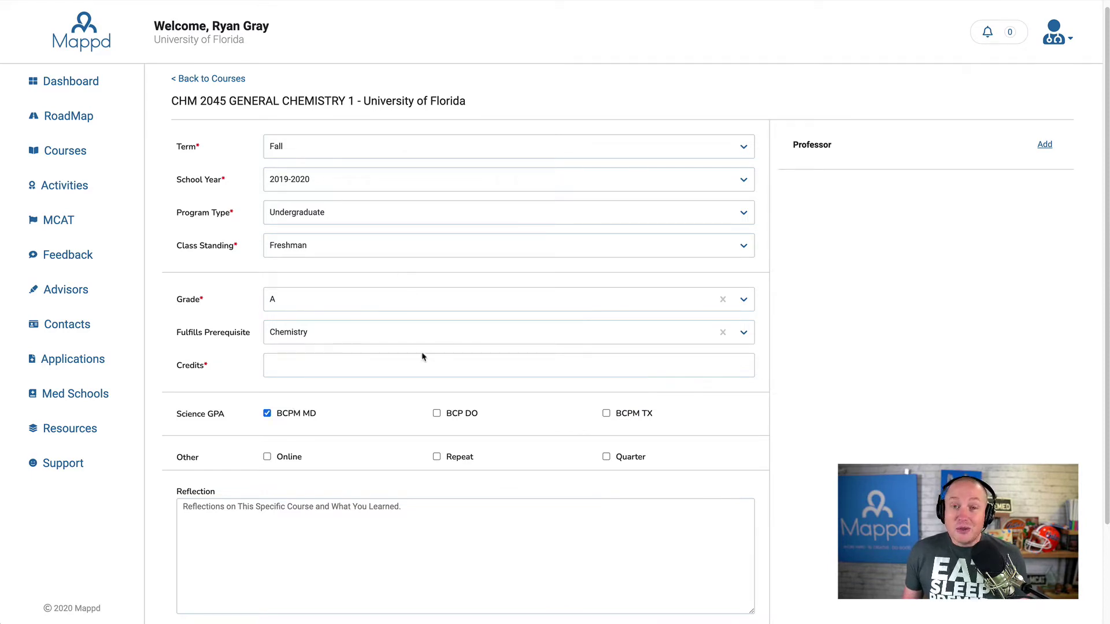
pyautogui.click(459, 416)
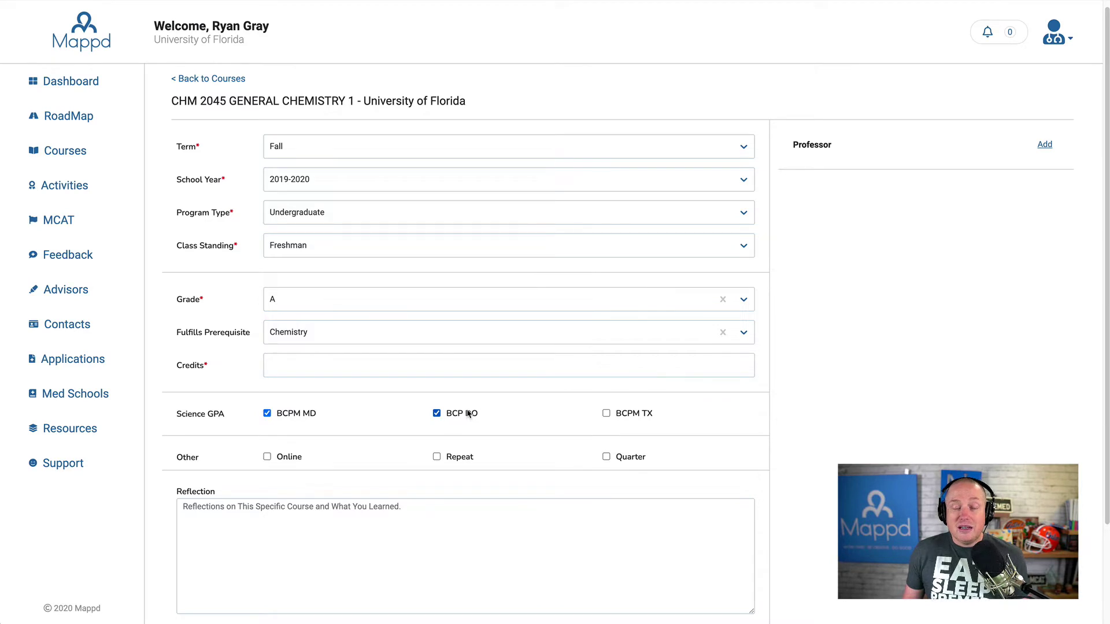
pyautogui.click(630, 416)
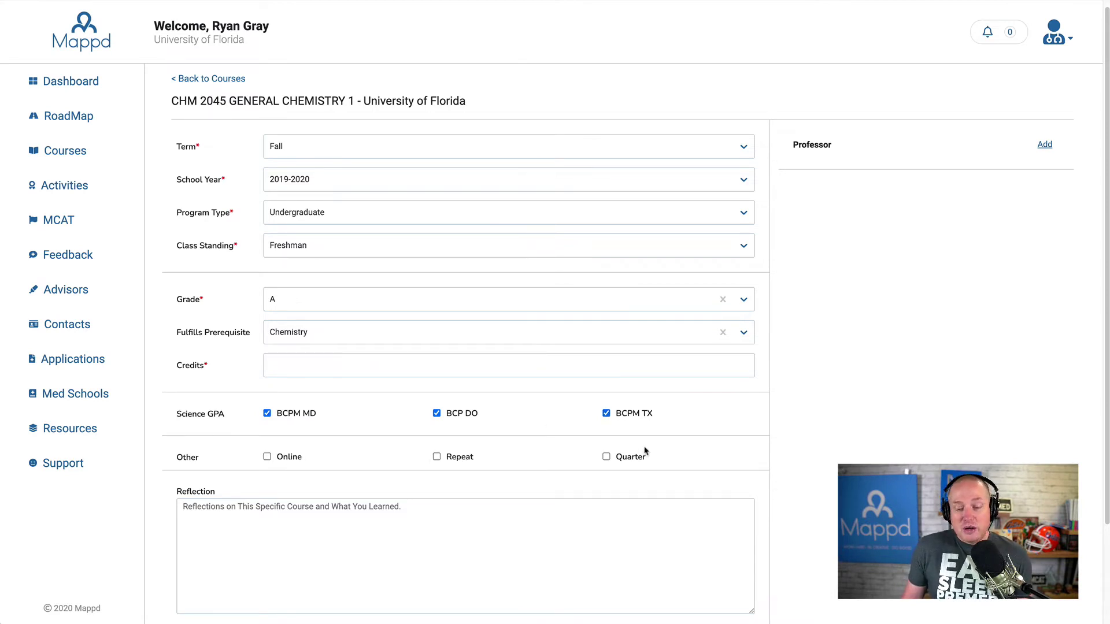
# Write 'This course was pretty great!' in the CHM 2045 Reflection field
pyautogui.click(510, 521)
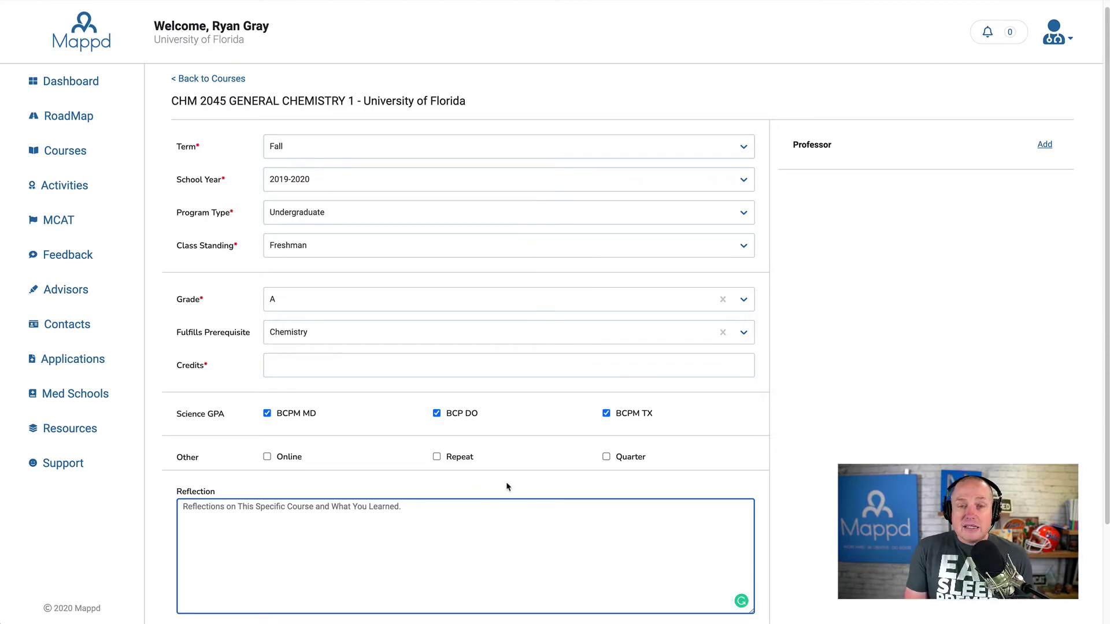
pyautogui.write('This course ')
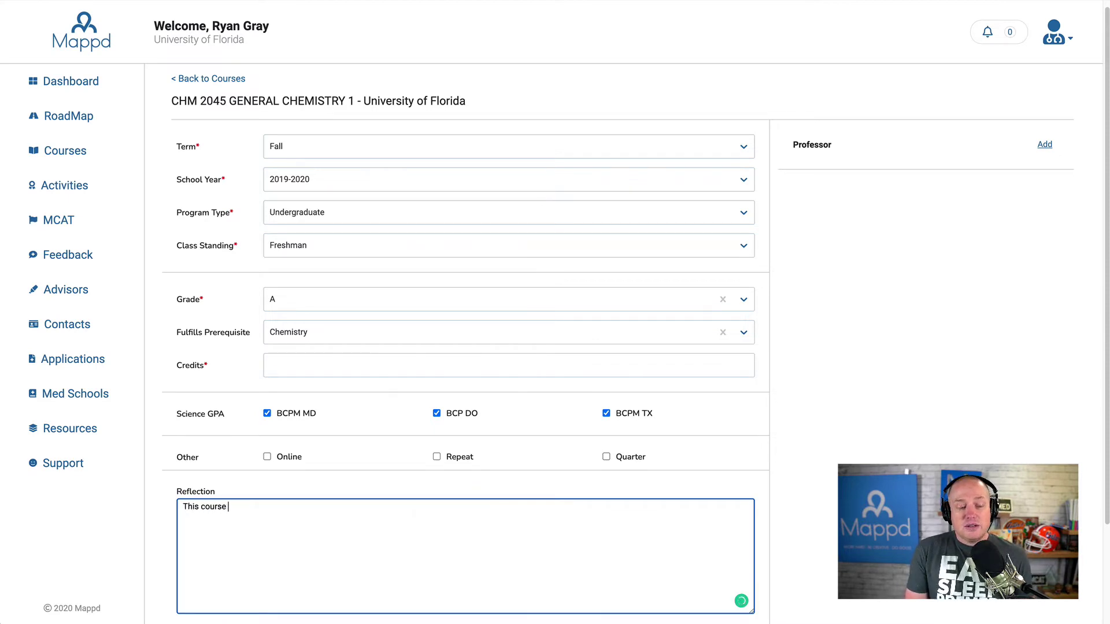
pyautogui.write('was pretty gre')
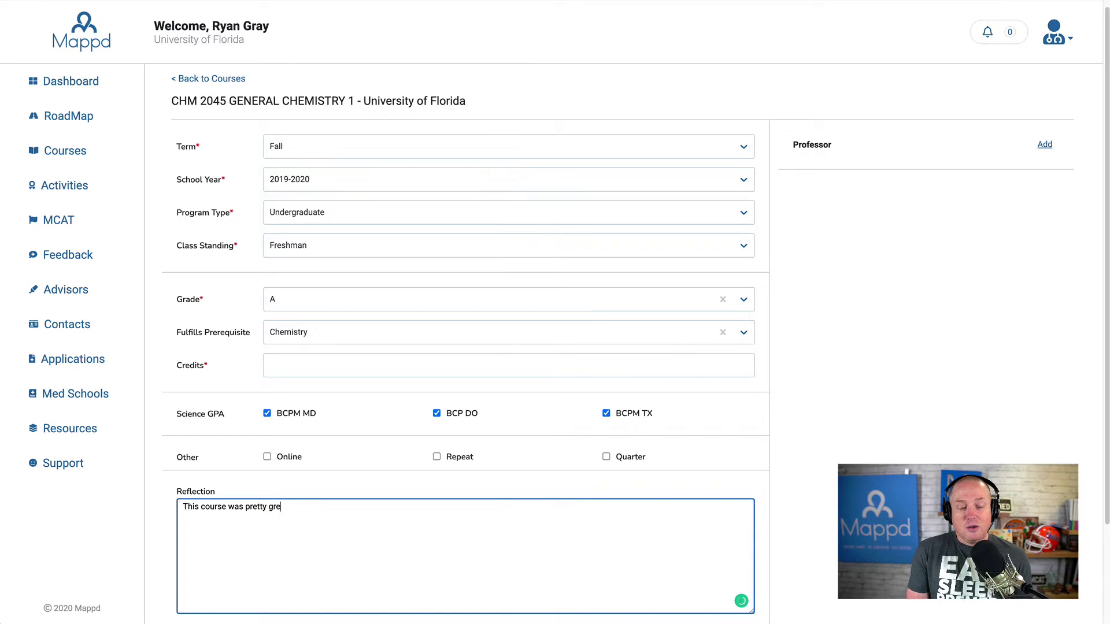
pyautogui.write('at!')
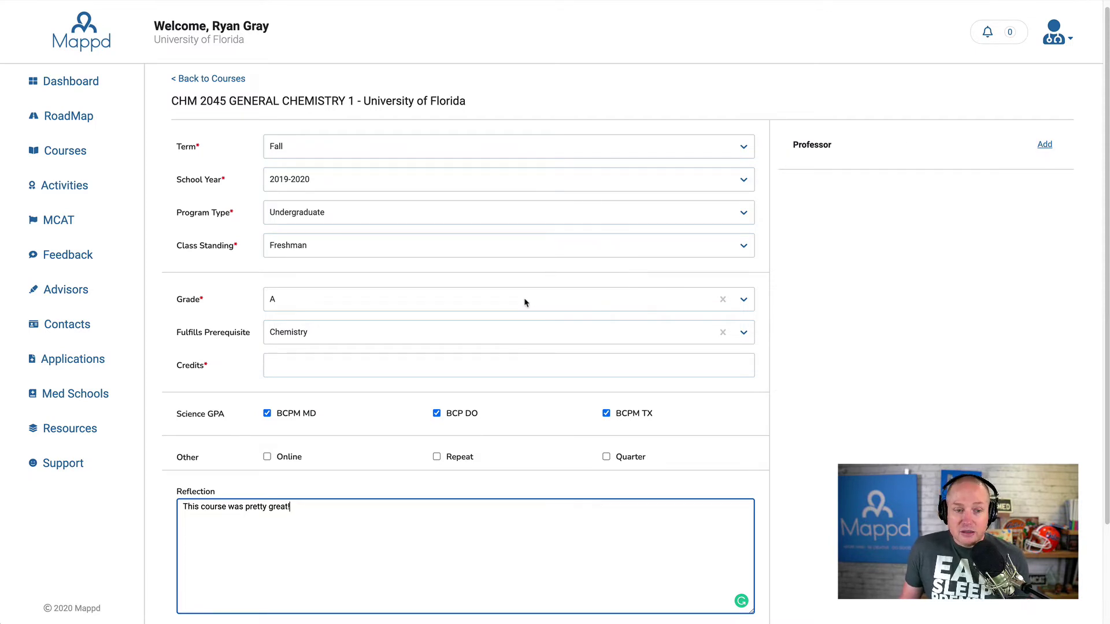
pyautogui.scroll(-1, 524, 304)
pyautogui.scroll(1, 522, 304)
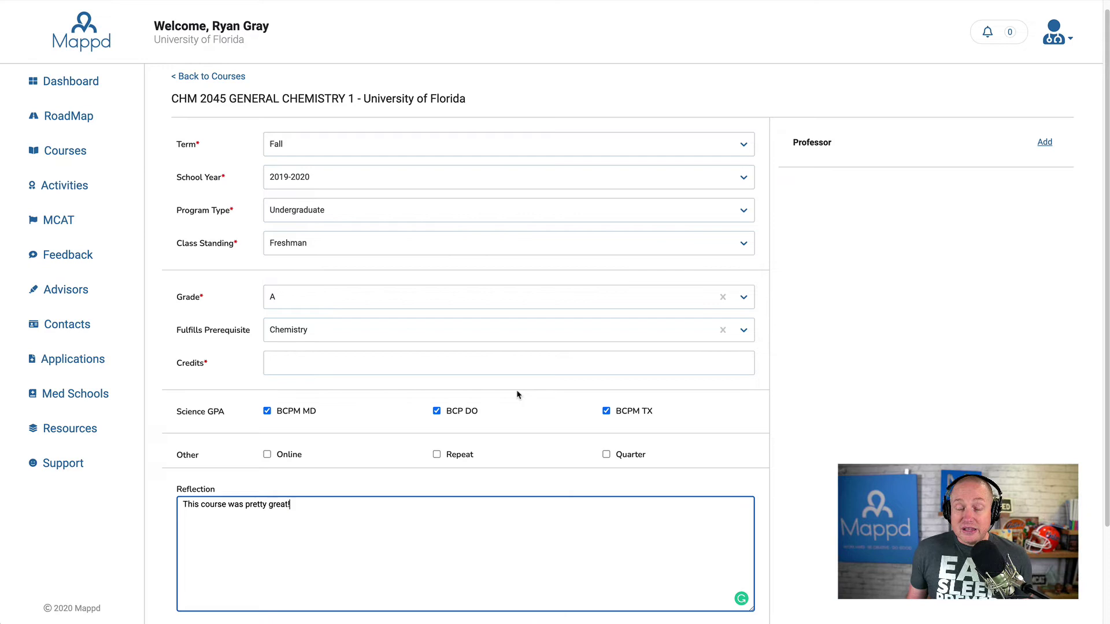
# Leave the CHM 2045 form without saving and start adding a new course
pyautogui.click(235, 80)
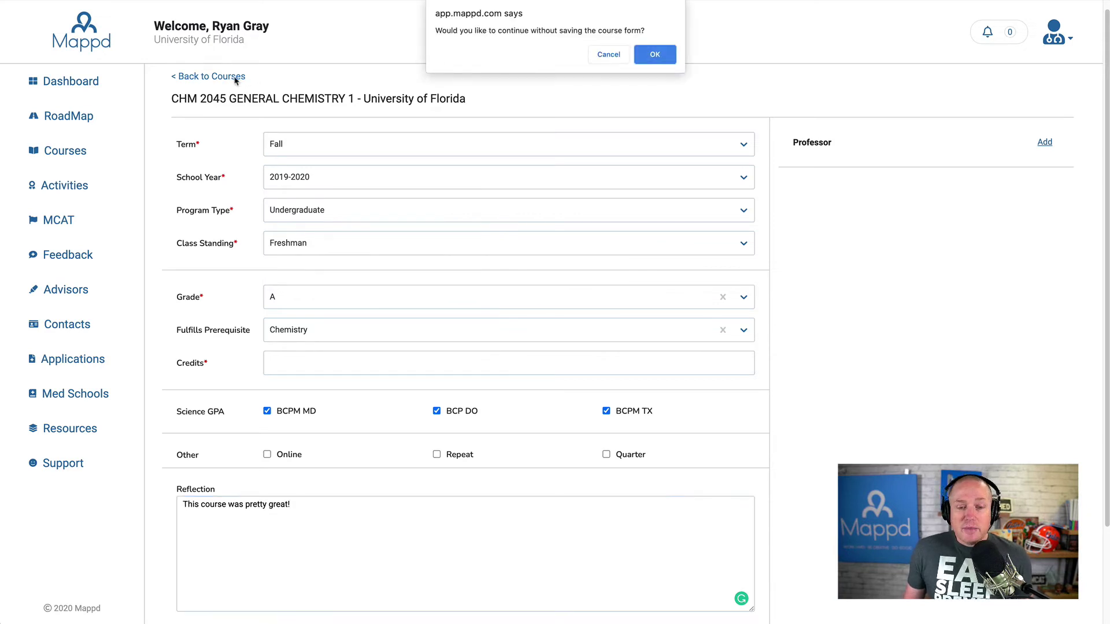
pyautogui.click(651, 62)
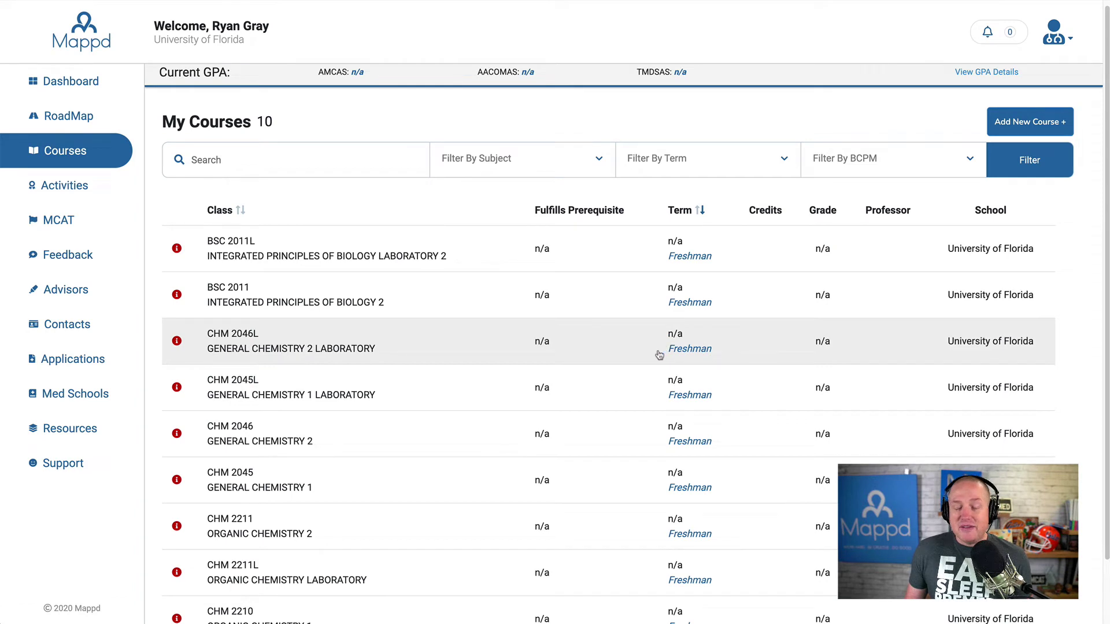
pyautogui.scroll(-1, 653, 357)
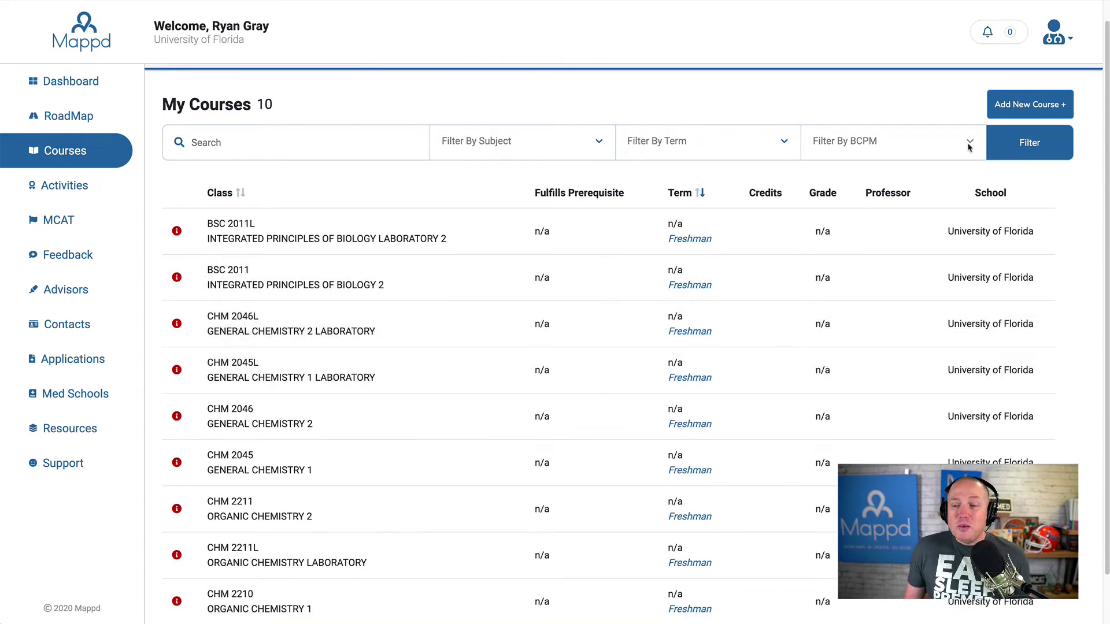
pyautogui.scroll(1, 954, 173)
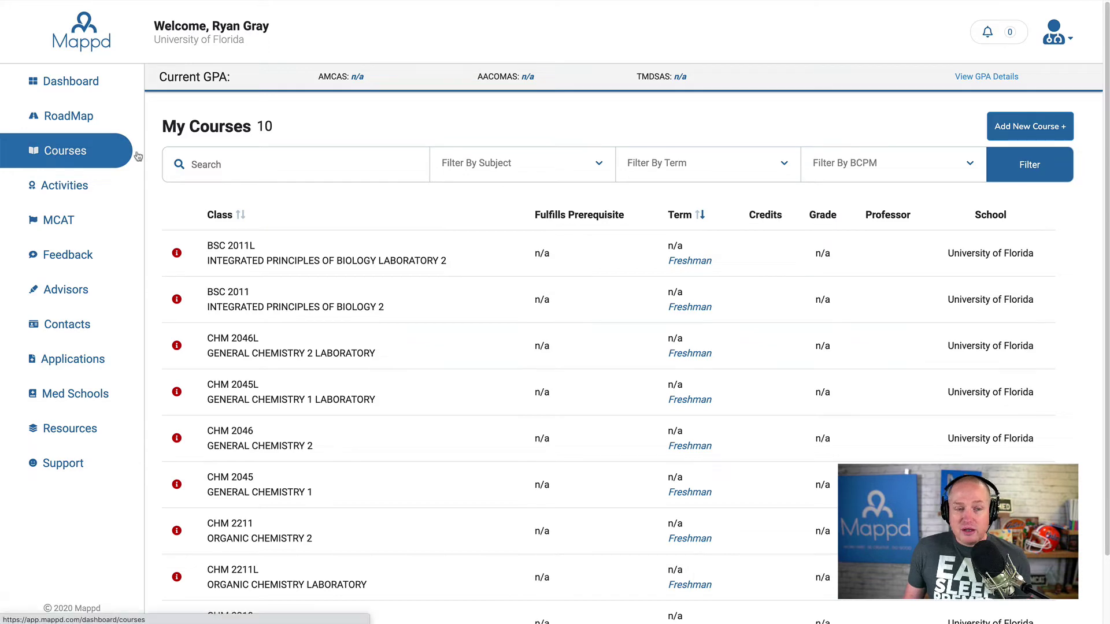
pyautogui.click(1027, 132)
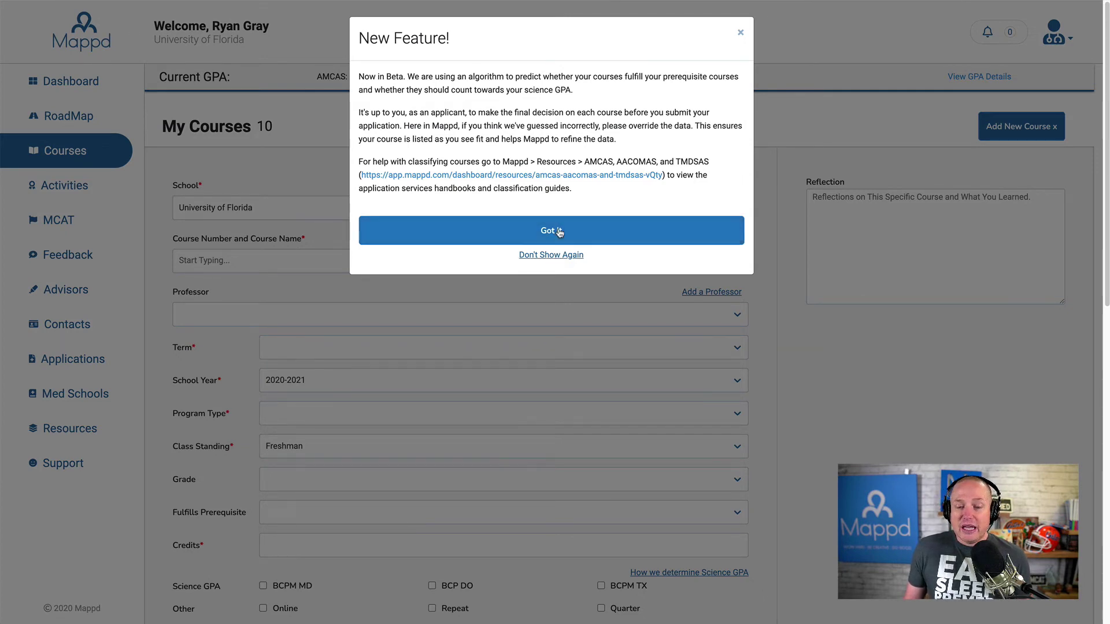
# Dismiss the New Feature notice and select MAC 1142 PRECALCULUS by searching 'preca'
pyautogui.click(558, 231)
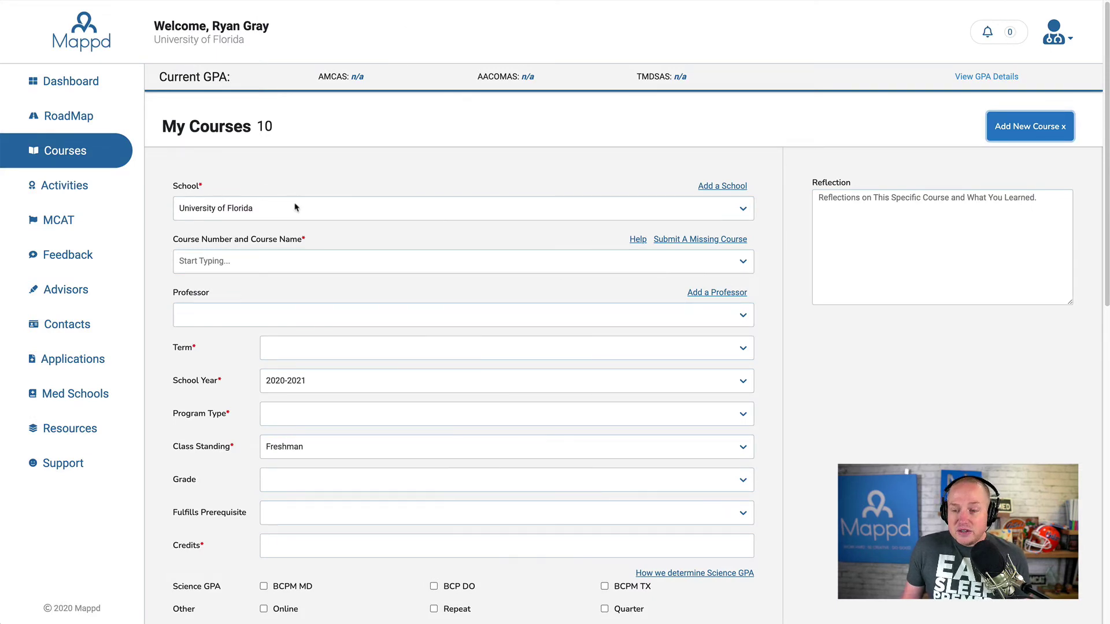
pyautogui.click(303, 260)
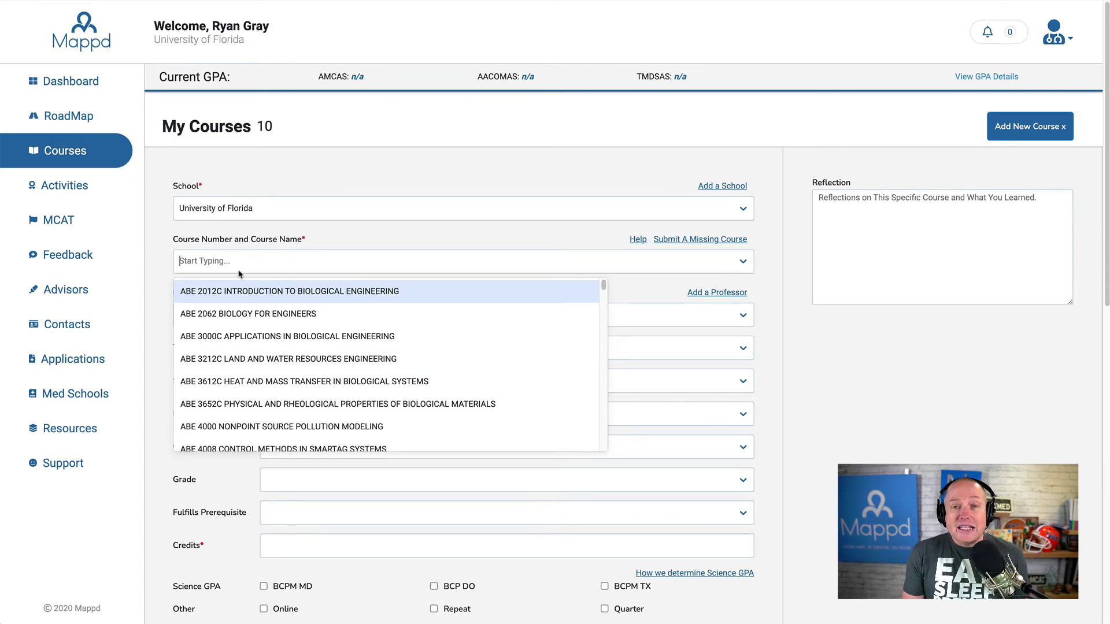
pyautogui.write('precal')
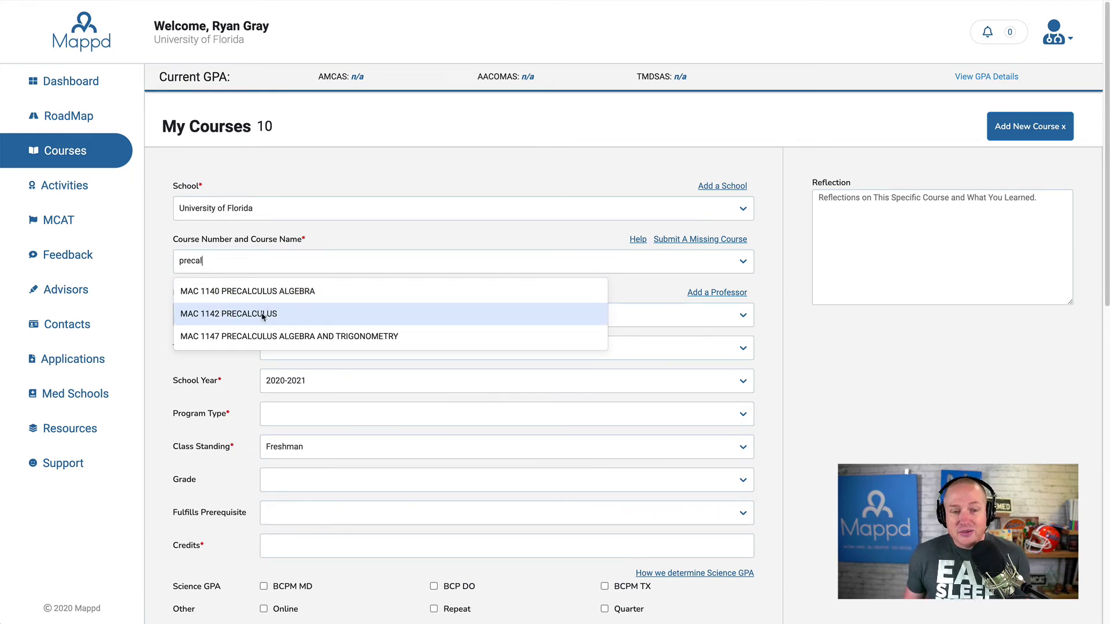
pyautogui.click(263, 315)
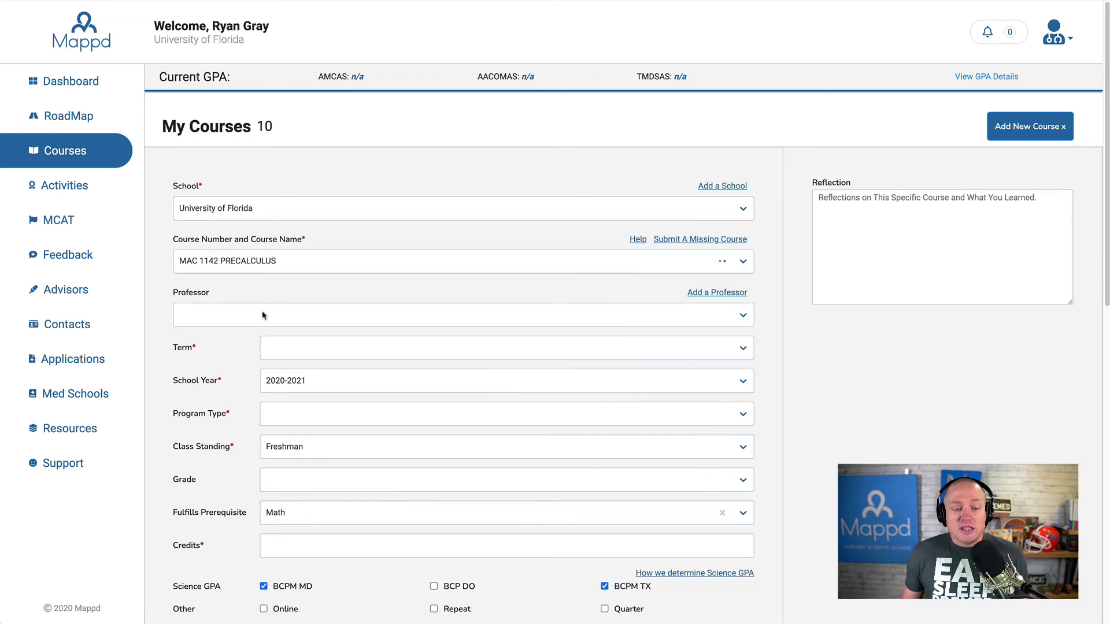
pyautogui.scroll(-1, 223, 480)
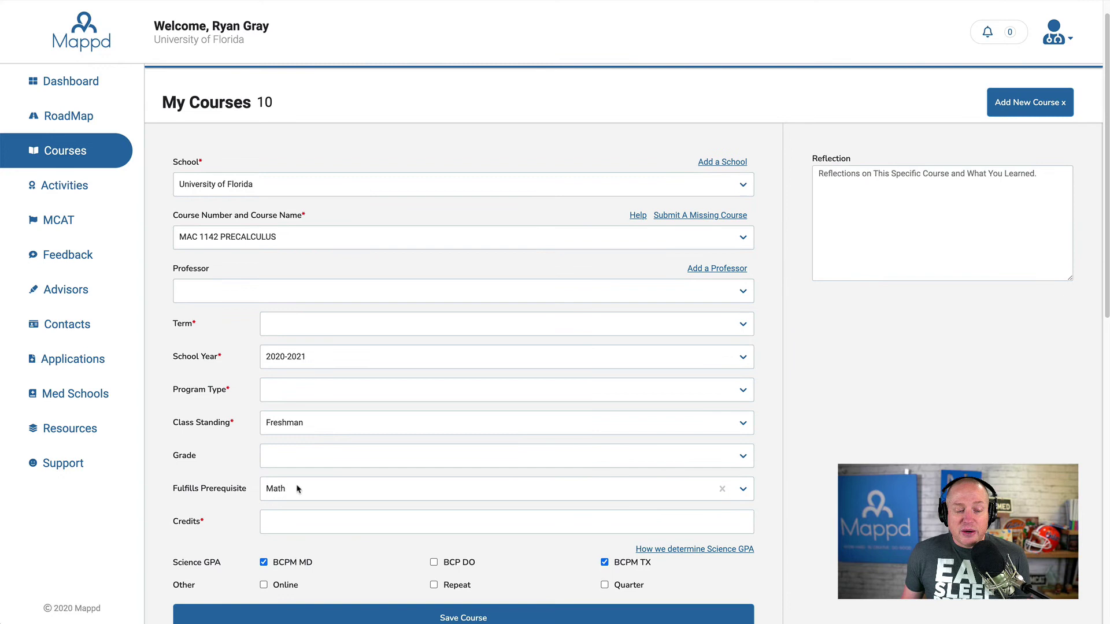
pyautogui.scroll(-3, 269, 488)
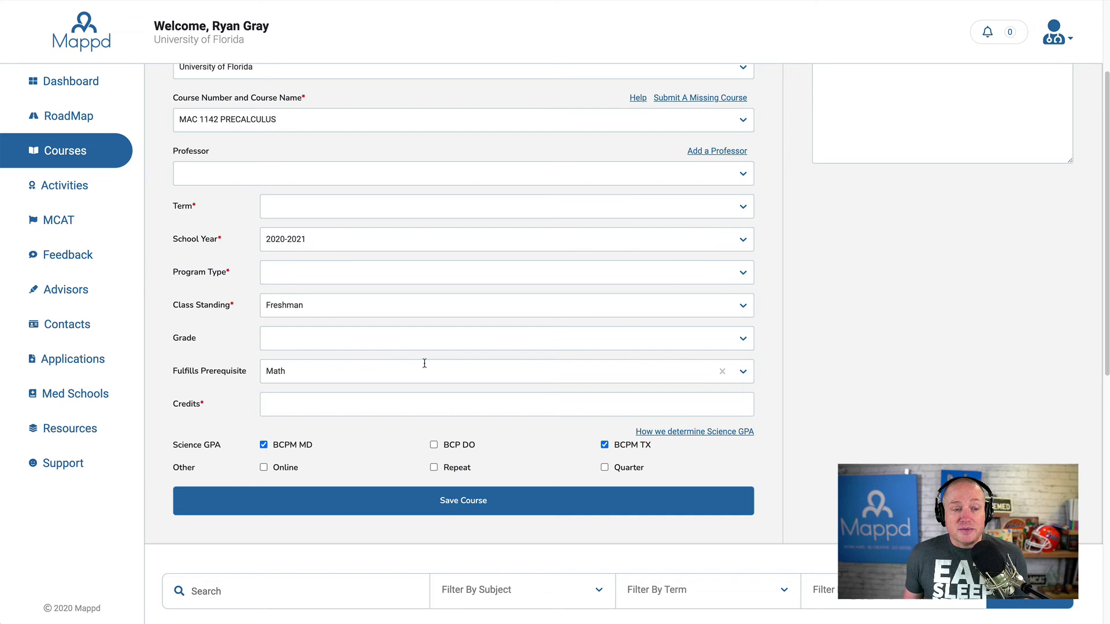
# Set the new course to Fall, 2019-2020, Undergraduate, with grade A
pyautogui.scroll(1, 243, 329)
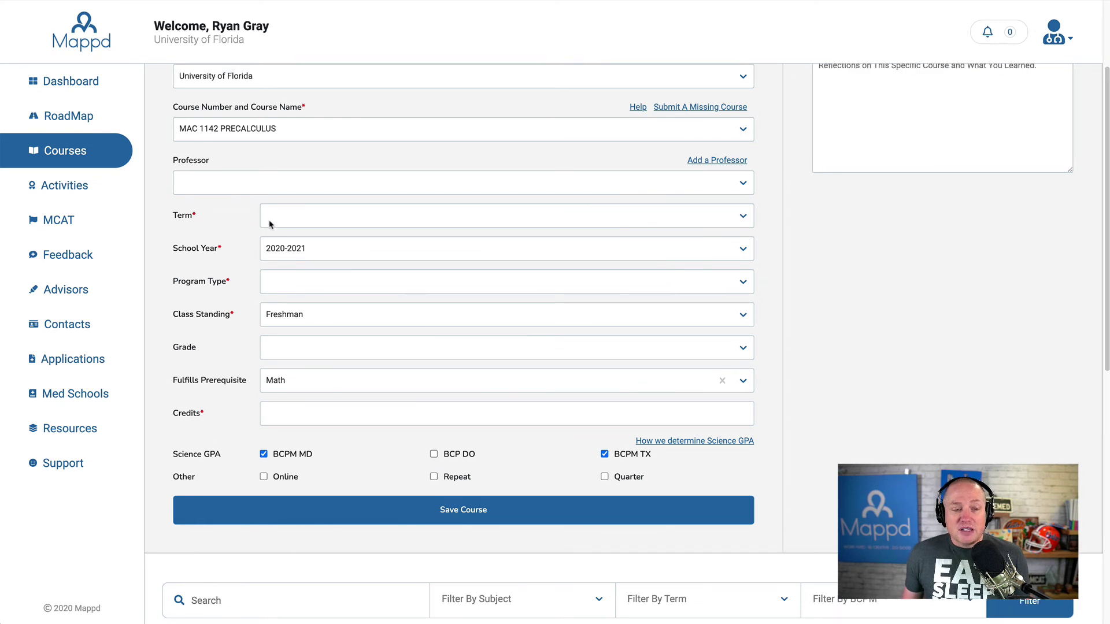
pyautogui.click(272, 225)
pyautogui.click(274, 247)
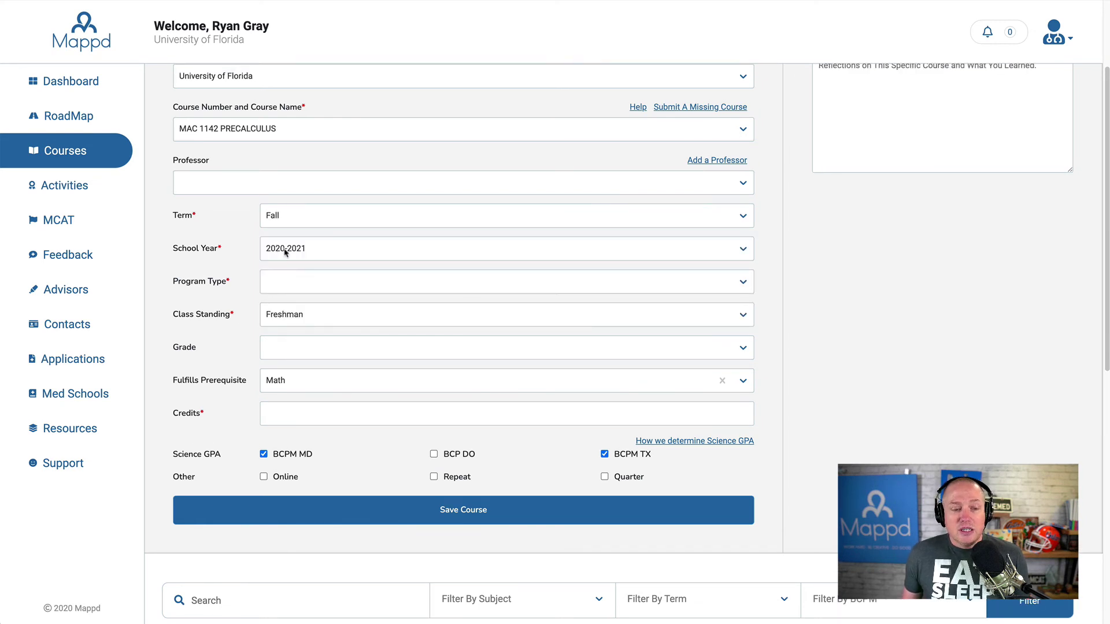
pyautogui.click(286, 253)
pyautogui.click(291, 396)
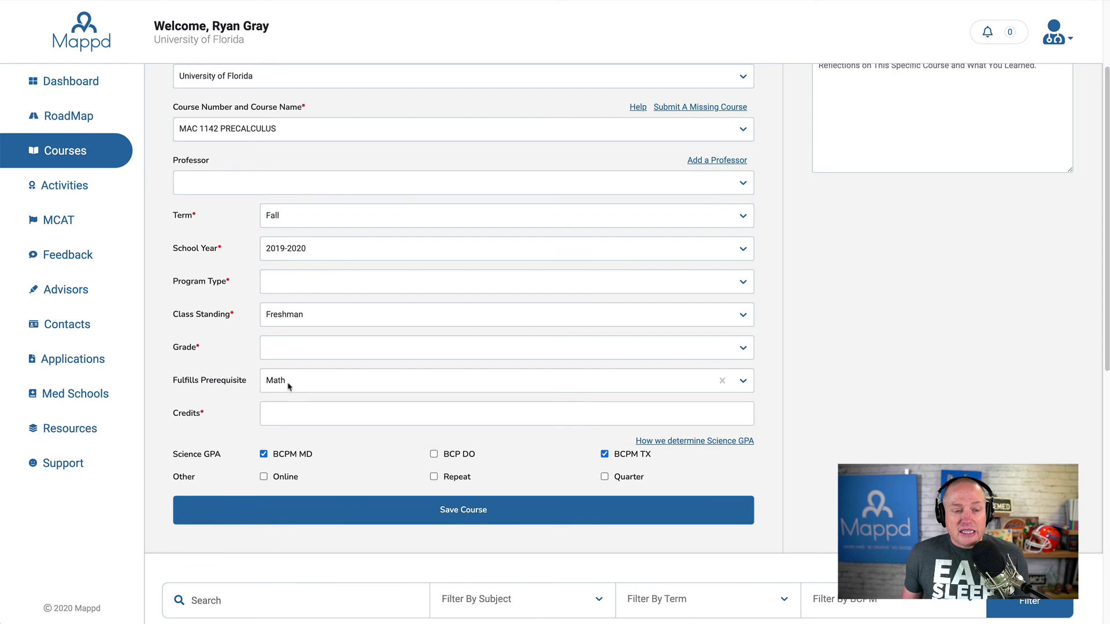
pyautogui.click(286, 288)
pyautogui.click(290, 313)
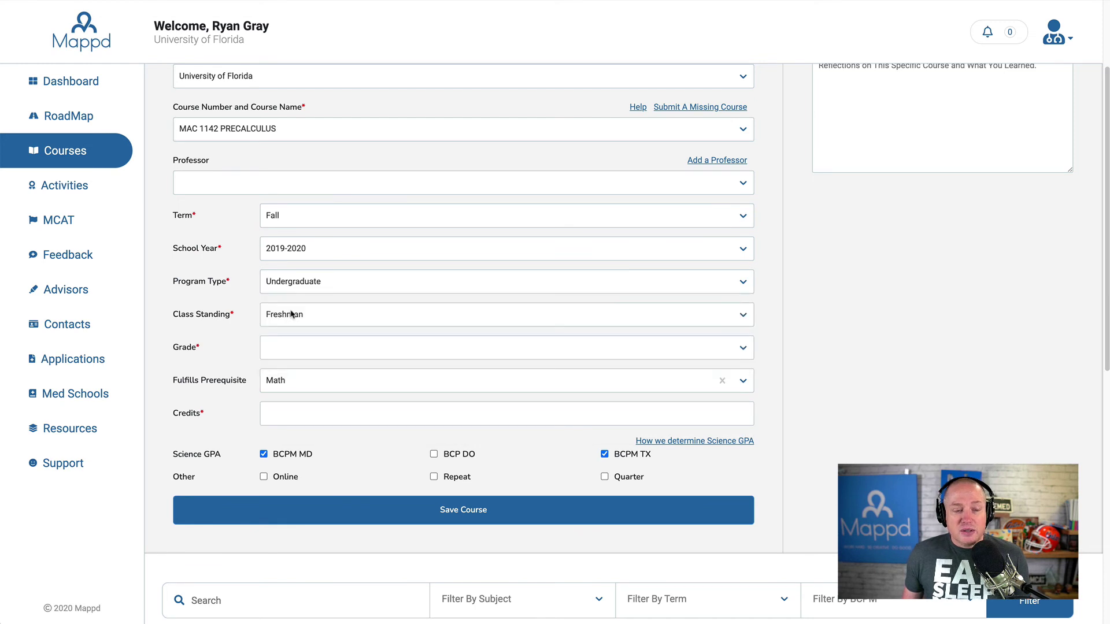
pyautogui.click(289, 347)
pyautogui.click(289, 403)
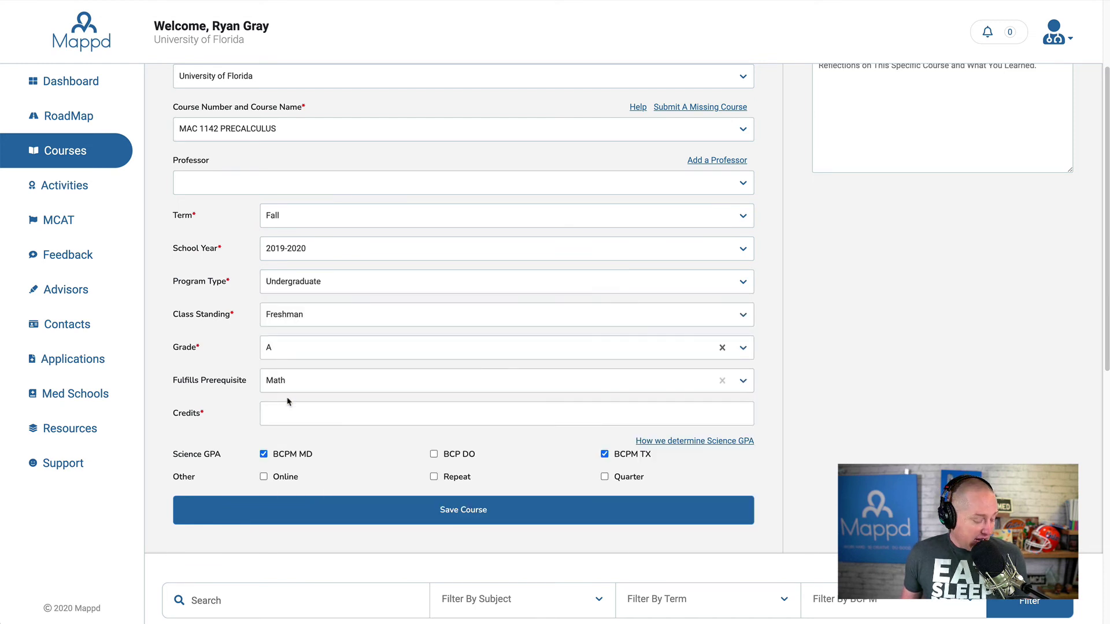
# Enter 3 credits and save the MAC 1142 Precalculus course
pyautogui.scroll(-1, 288, 401)
pyautogui.click(290, 403)
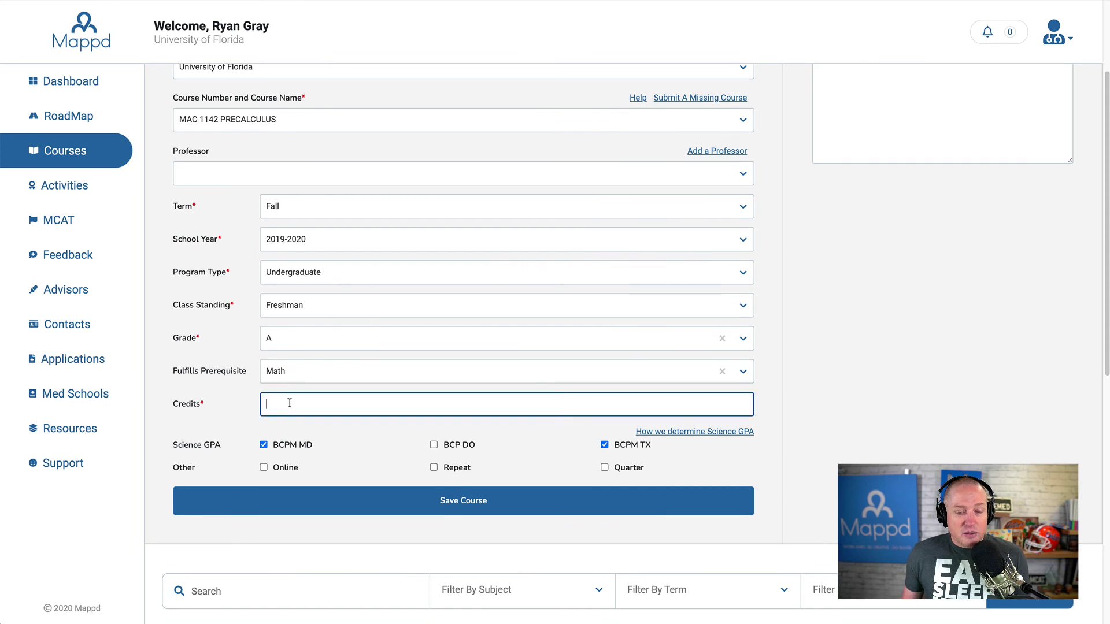
pyautogui.scroll(-1, 312, 405)
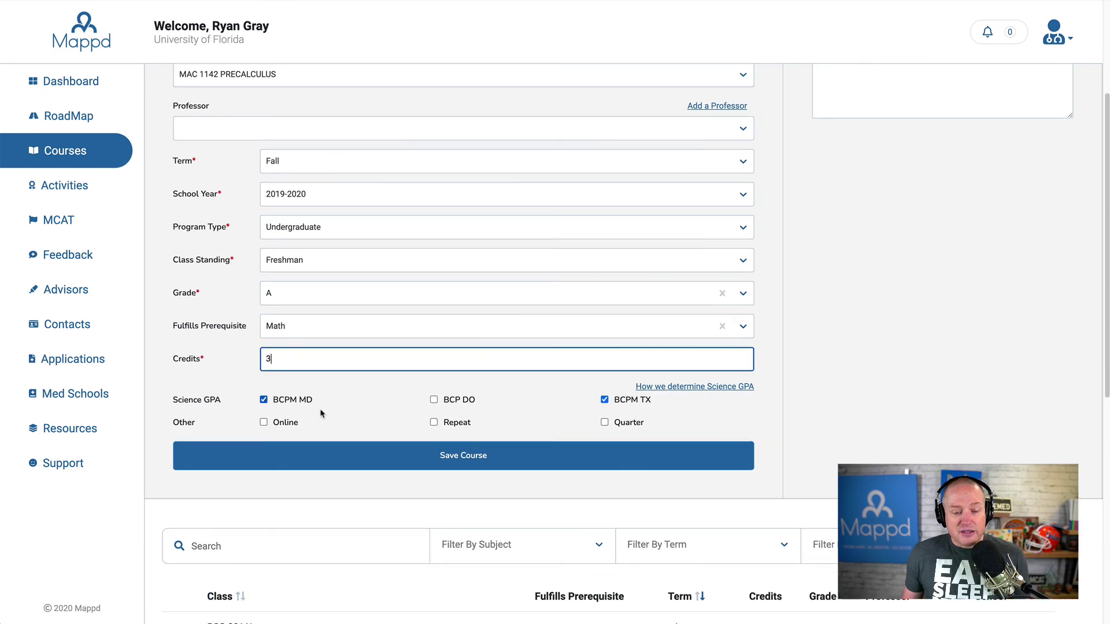
pyautogui.click(446, 454)
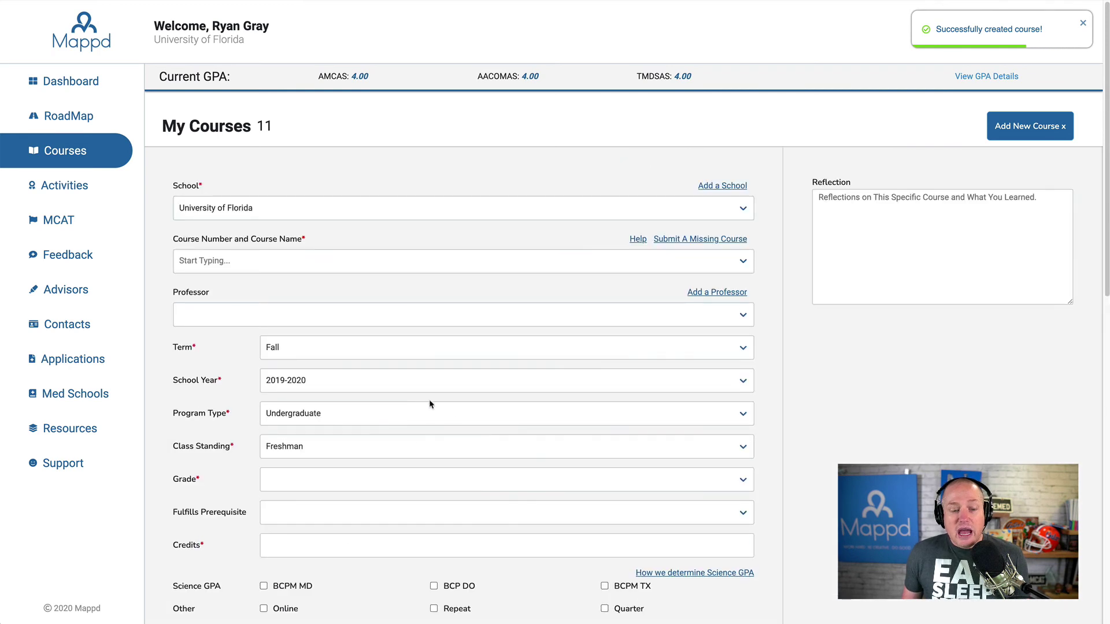
pyautogui.scroll(-1, 450, 405)
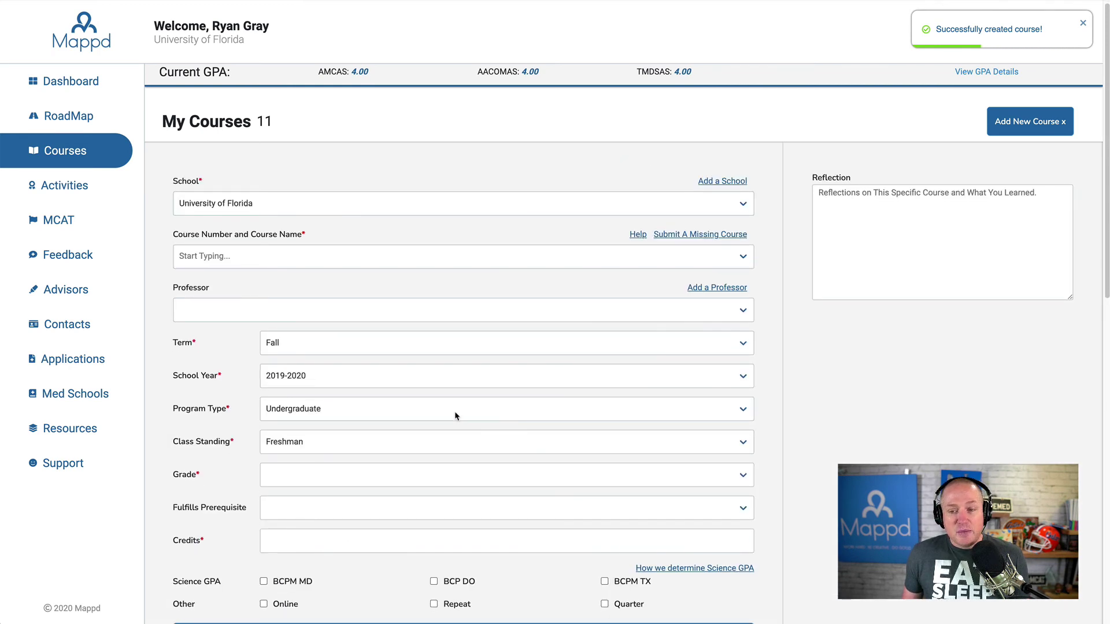
pyautogui.scroll(-2, 457, 411)
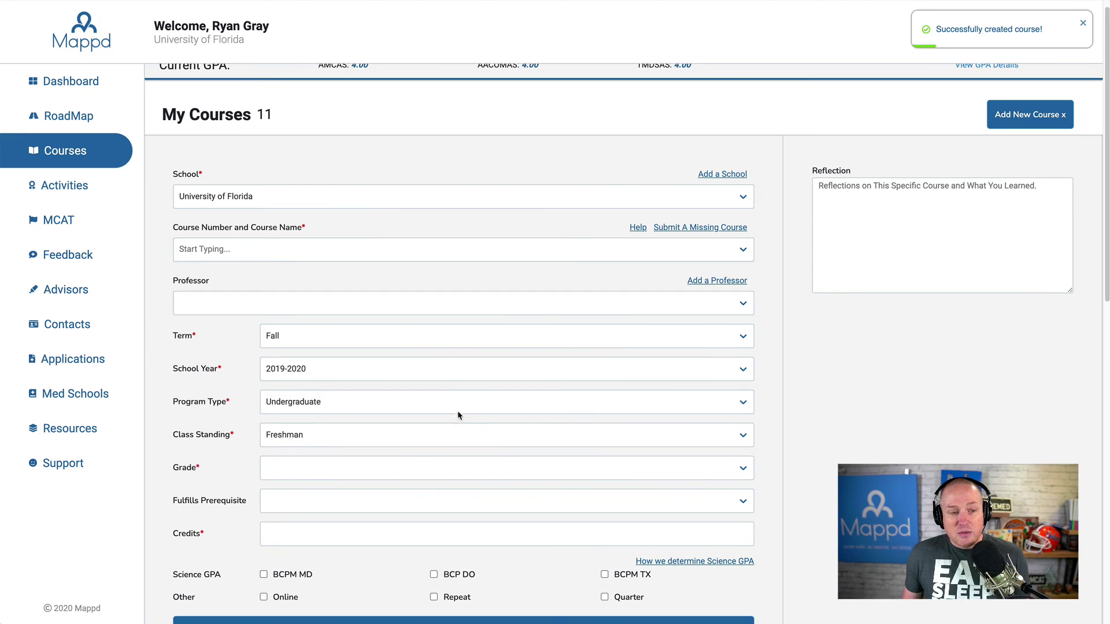
pyautogui.scroll(-2, 366, 420)
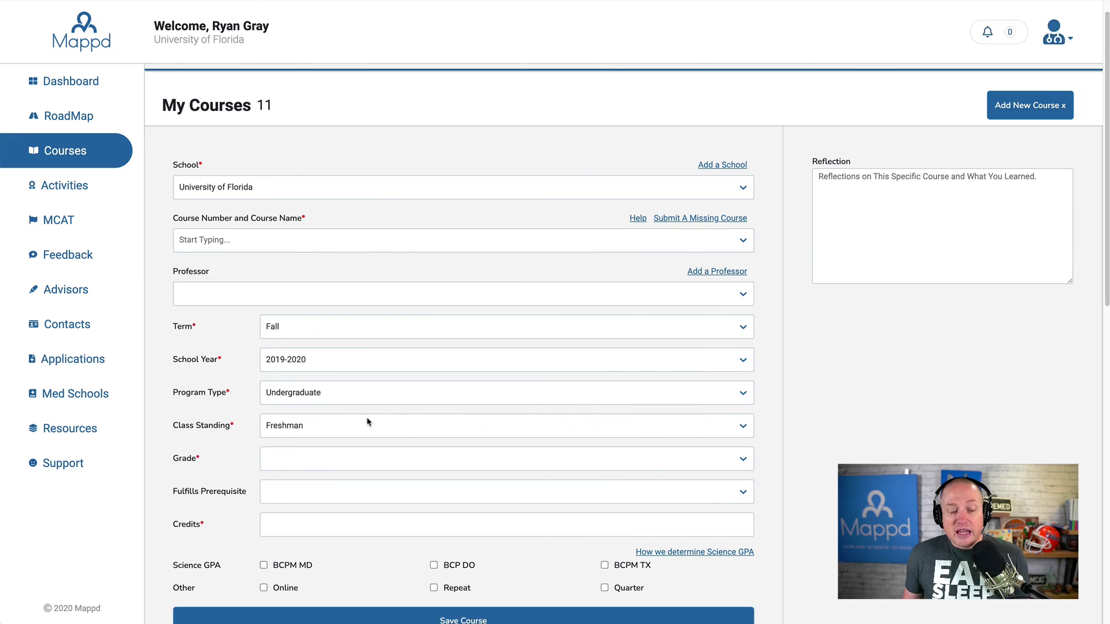
pyautogui.scroll(-2, 369, 422)
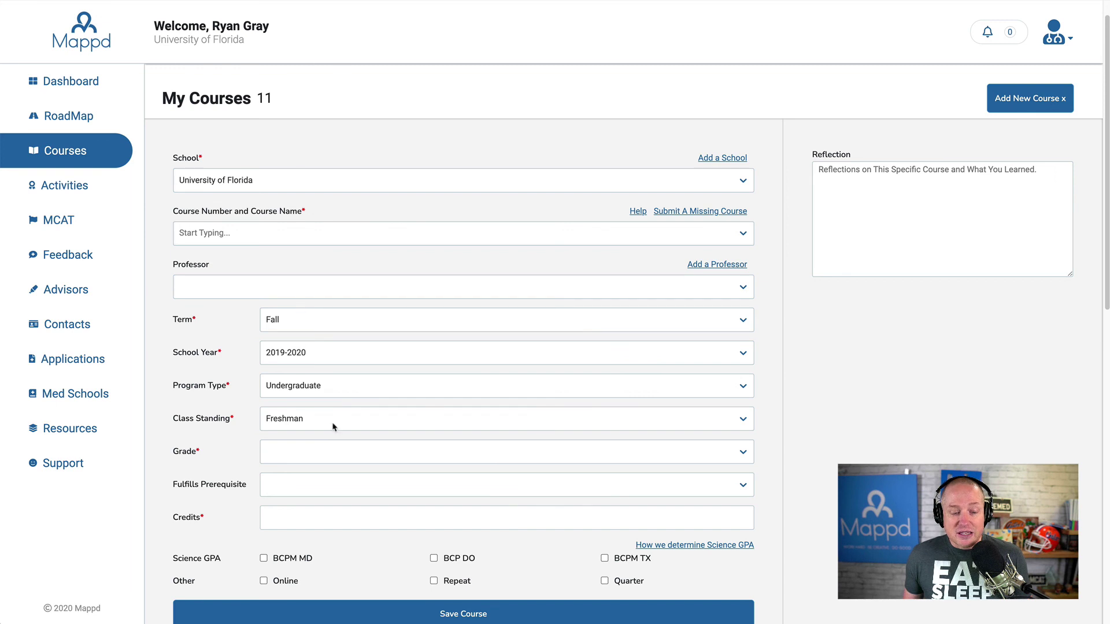
pyautogui.scroll(-1, 342, 374)
pyautogui.scroll(2, 341, 375)
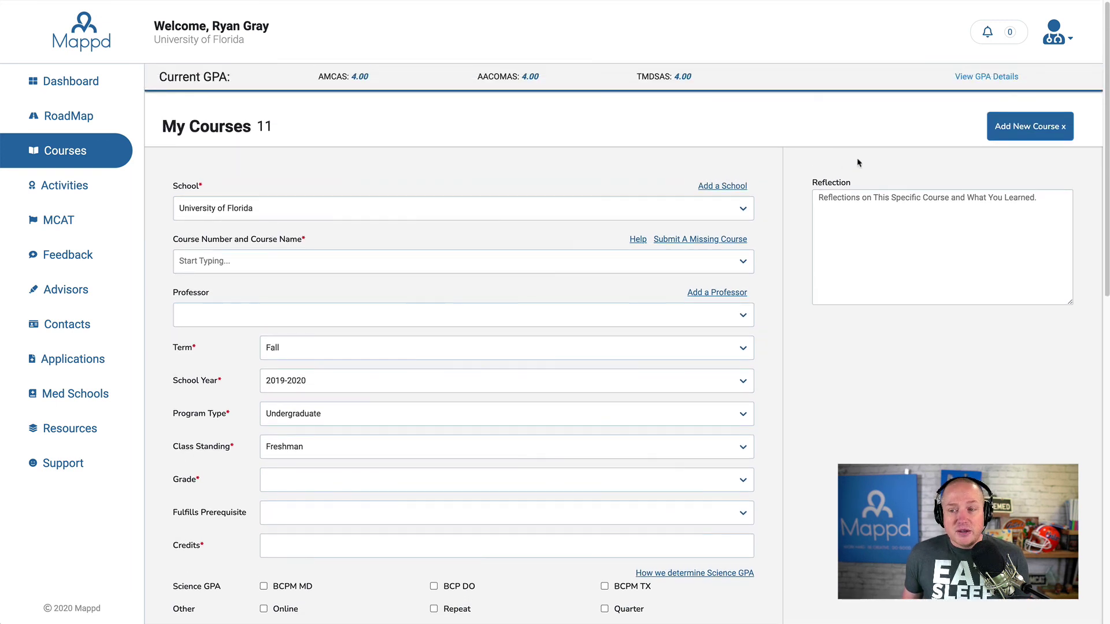
# Collapse the new-course form and highlight the three 4.00 GPA values in the Current GPA bar
pyautogui.click(1069, 131)
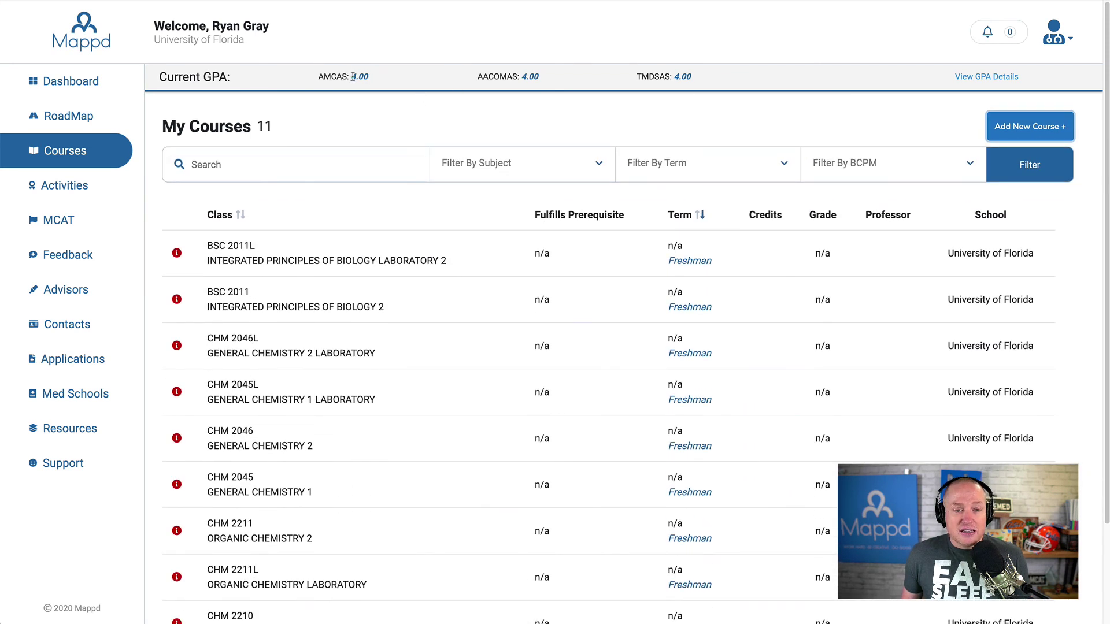
pyautogui.moveTo(353, 77); pyautogui.dragTo(707, 81)
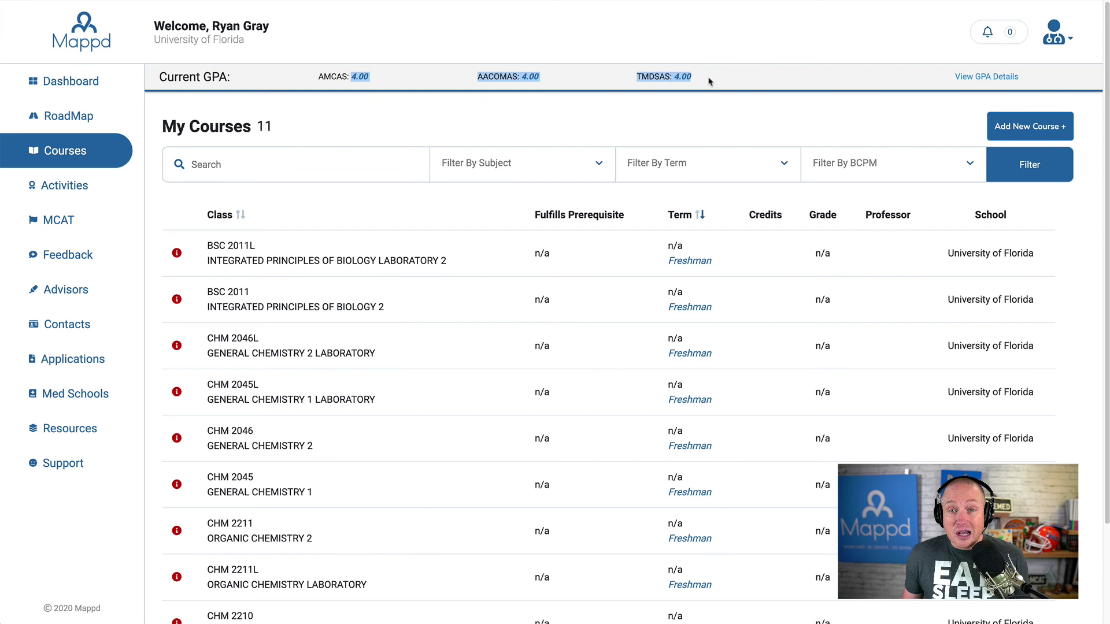
pyautogui.click(708, 81)
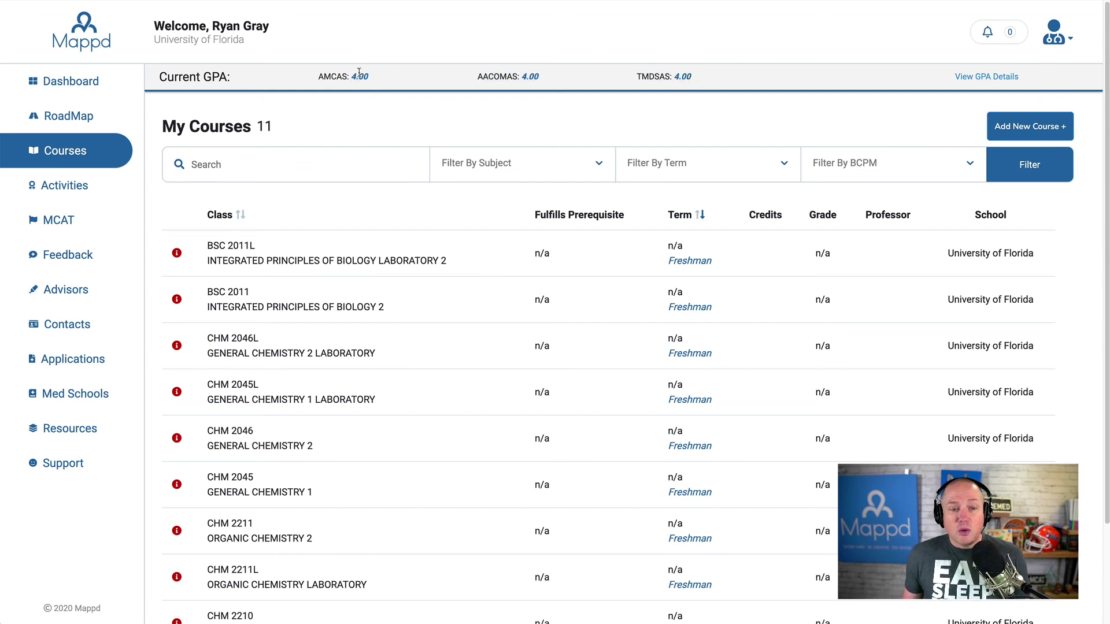
pyautogui.scroll(-1, 444, 349)
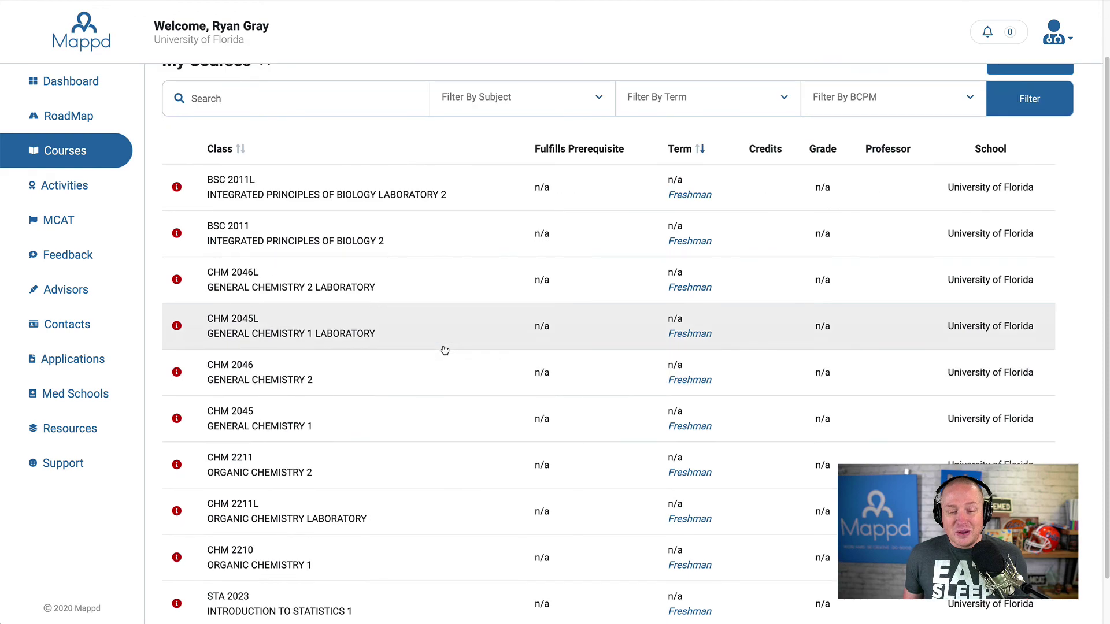